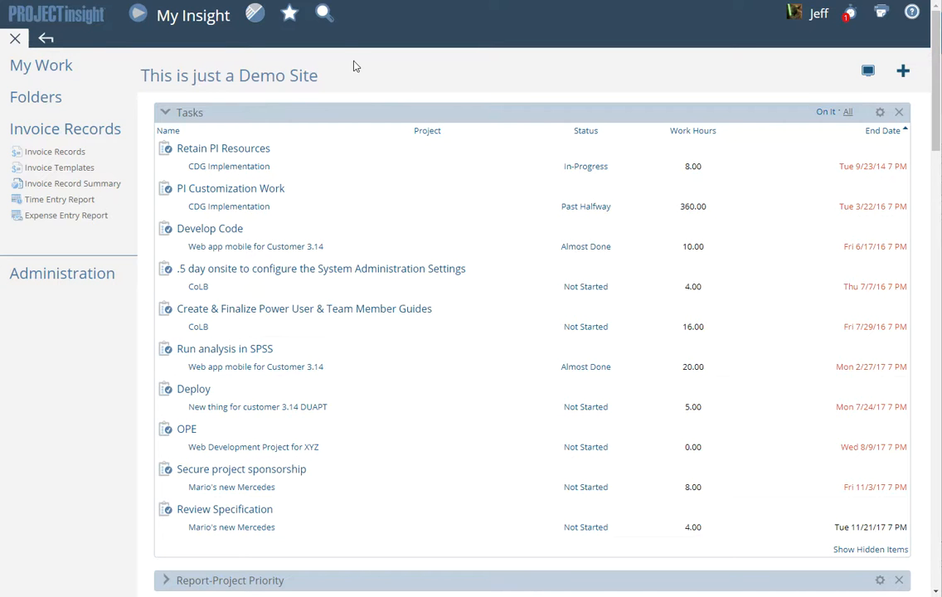
# Start a new invoice record report from the invoice record reports and examine its table column selection options
pyautogui.click(256, 16)
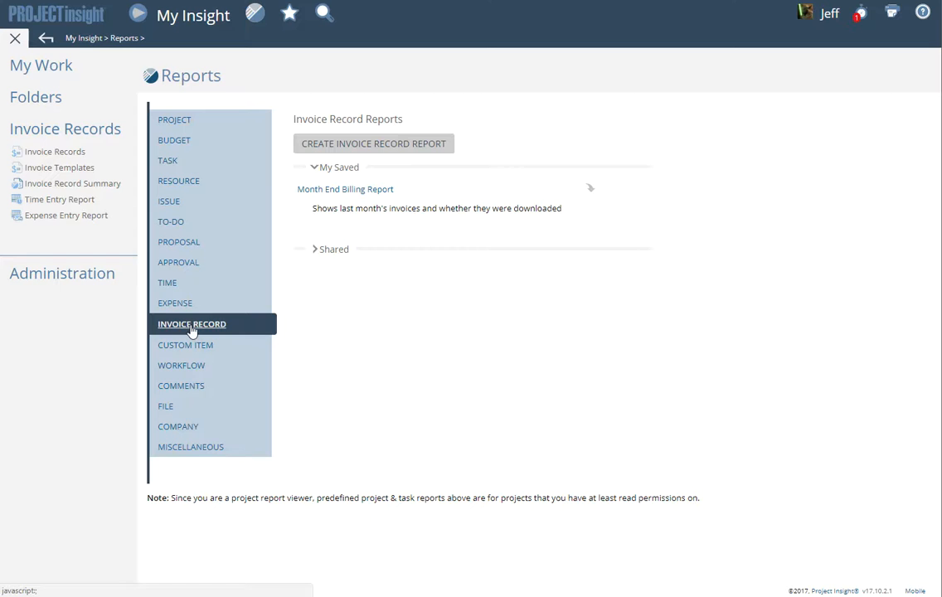
pyautogui.click(349, 147)
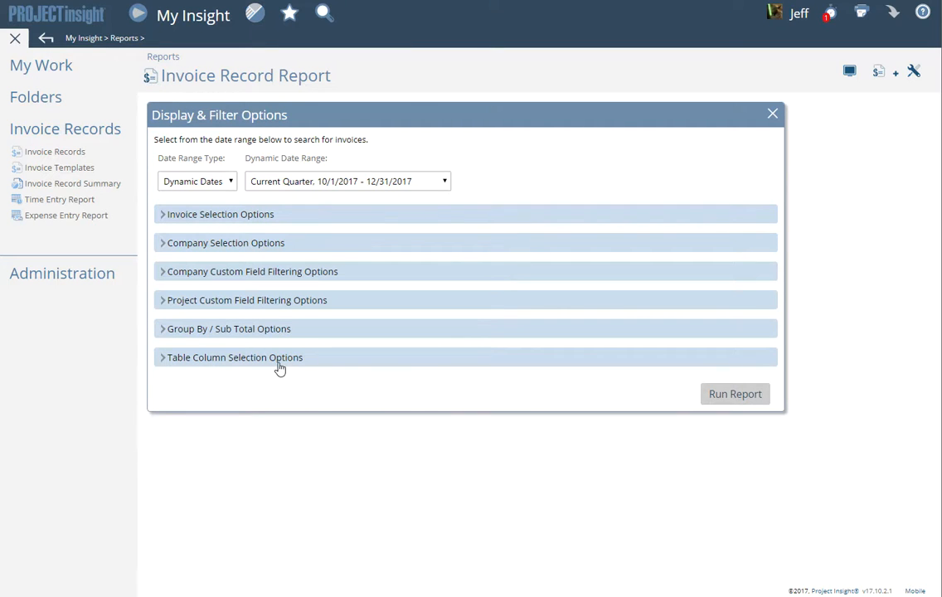
pyautogui.click(253, 359)
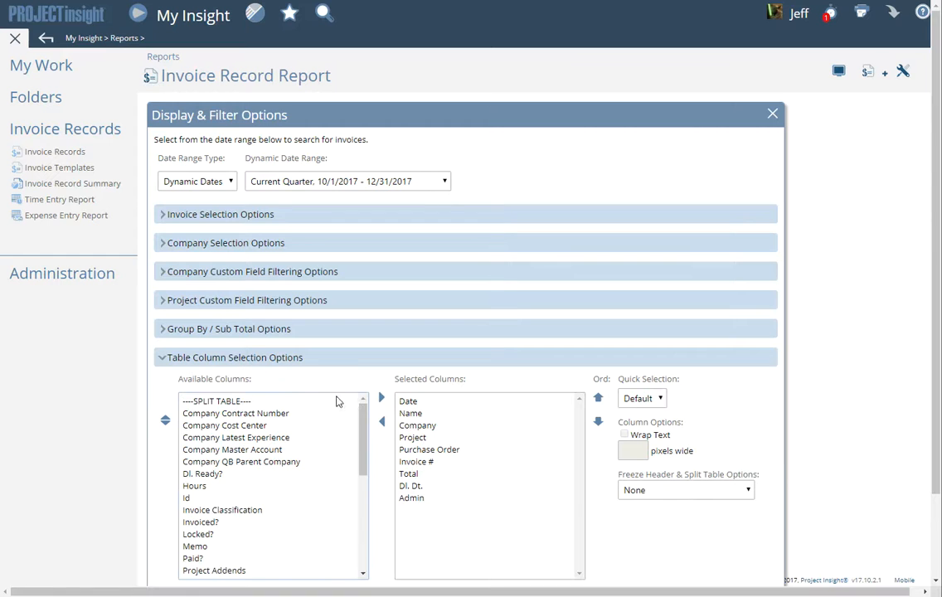
pyautogui.scroll(-1, 348, 403)
pyautogui.scroll(-2, 356, 408)
pyautogui.scroll(3, 357, 398)
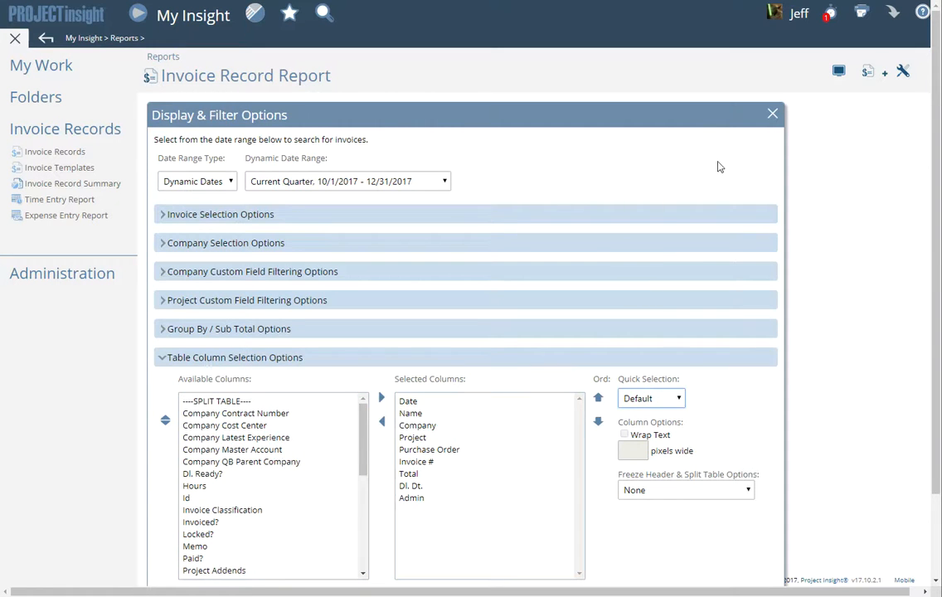
pyautogui.click(771, 115)
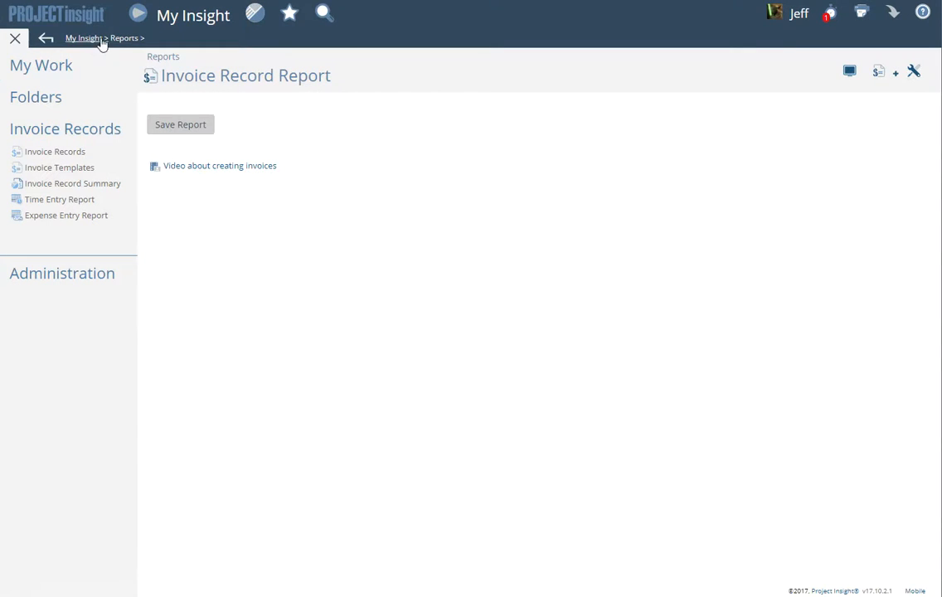
# Return to the invoice record reports and open the saved Month End Billing Report
pyautogui.click(46, 37)
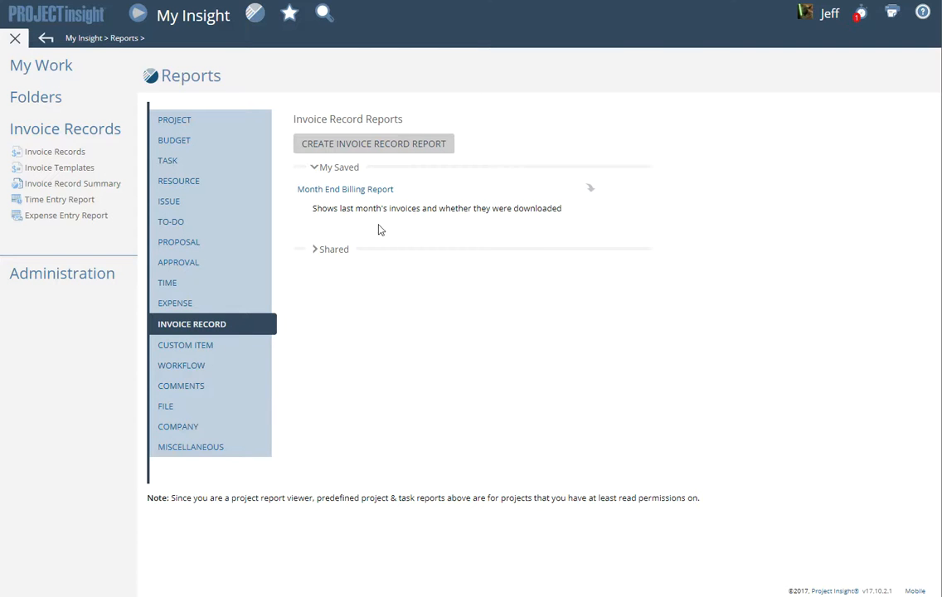
pyautogui.click(365, 193)
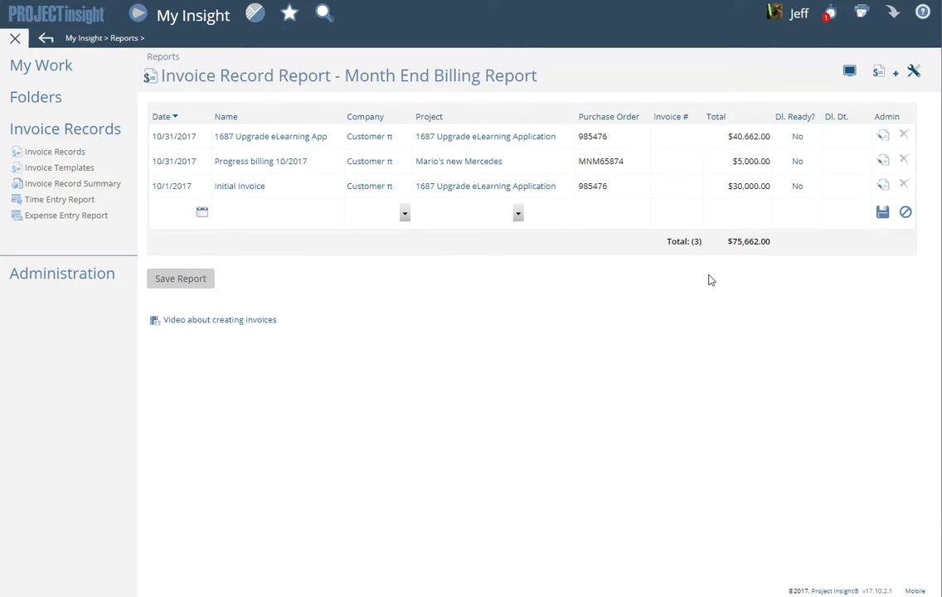
pyautogui.click(883, 136)
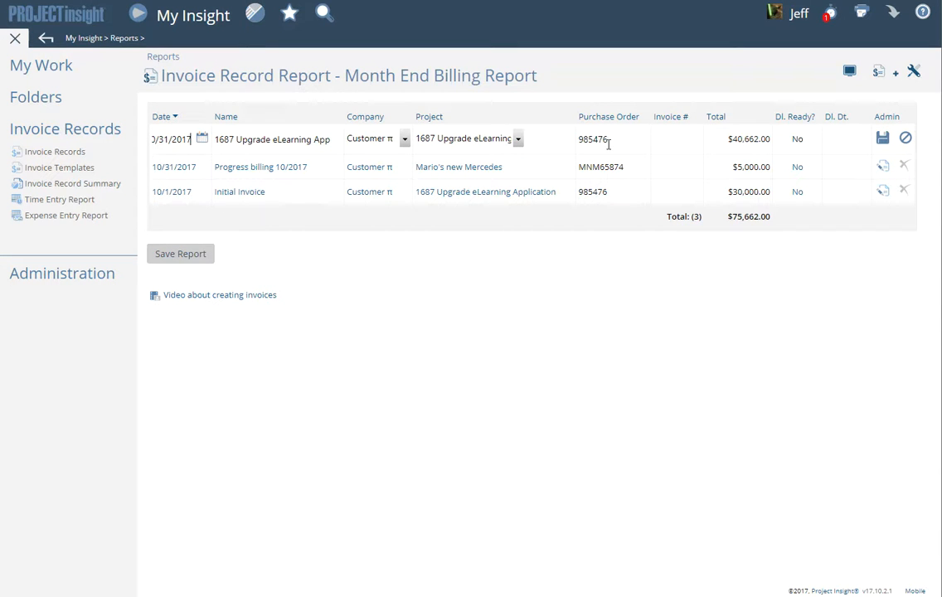
pyautogui.moveTo(728, 139); pyautogui.dragTo(751, 139)
pyautogui.tripleClick(731, 141)
pyautogui.click(727, 144)
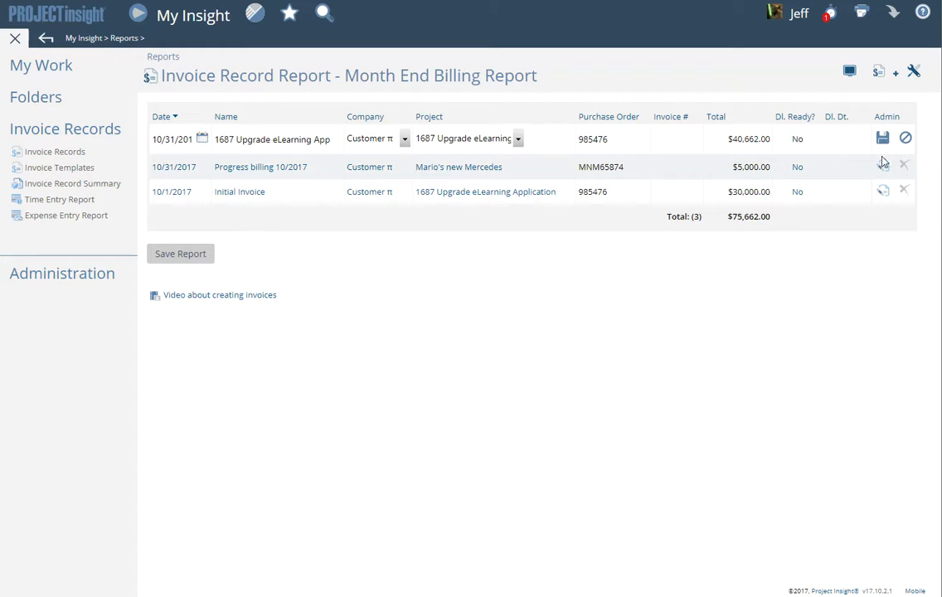
pyautogui.click(906, 139)
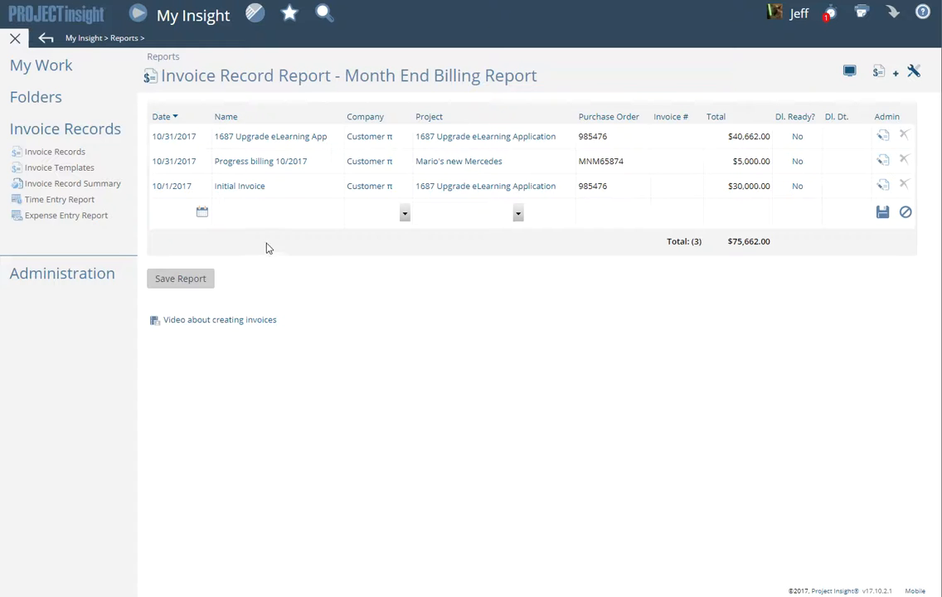
# Open the 1687 Upgrade eLearning App invoice for editing, set its classification to Service and choose a representative
pyautogui.click(267, 140)
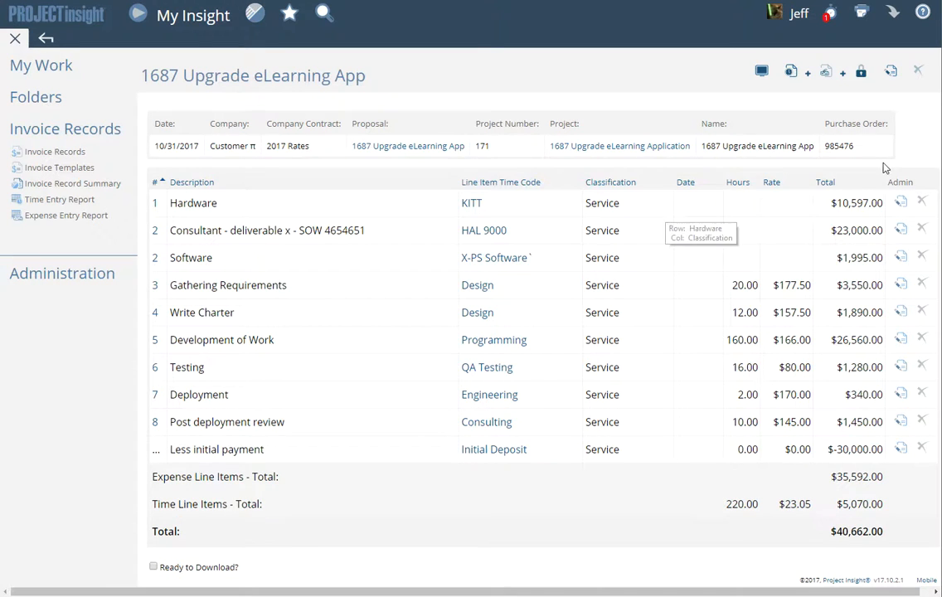
pyautogui.click(890, 77)
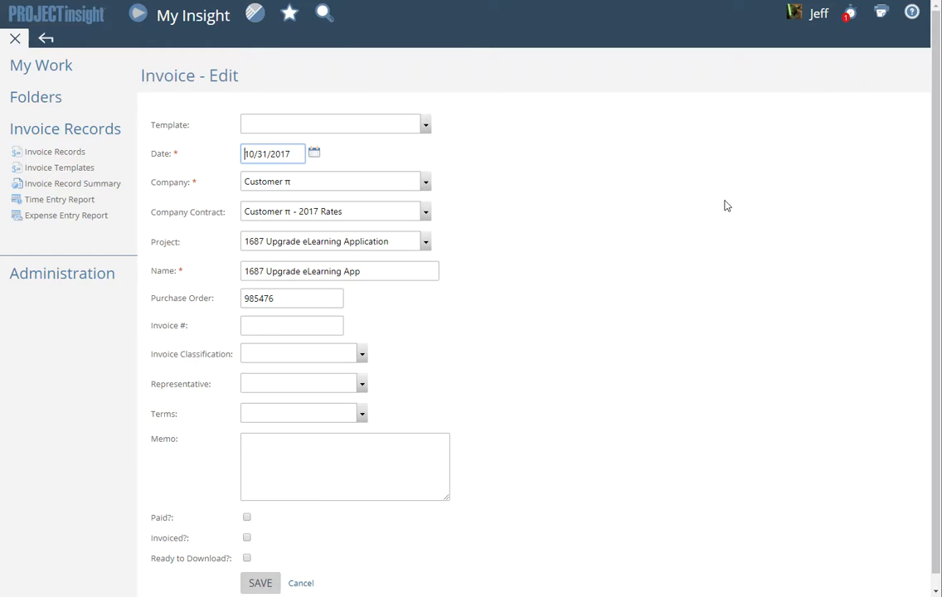
pyautogui.click(347, 351)
pyautogui.click(286, 407)
pyautogui.click(362, 382)
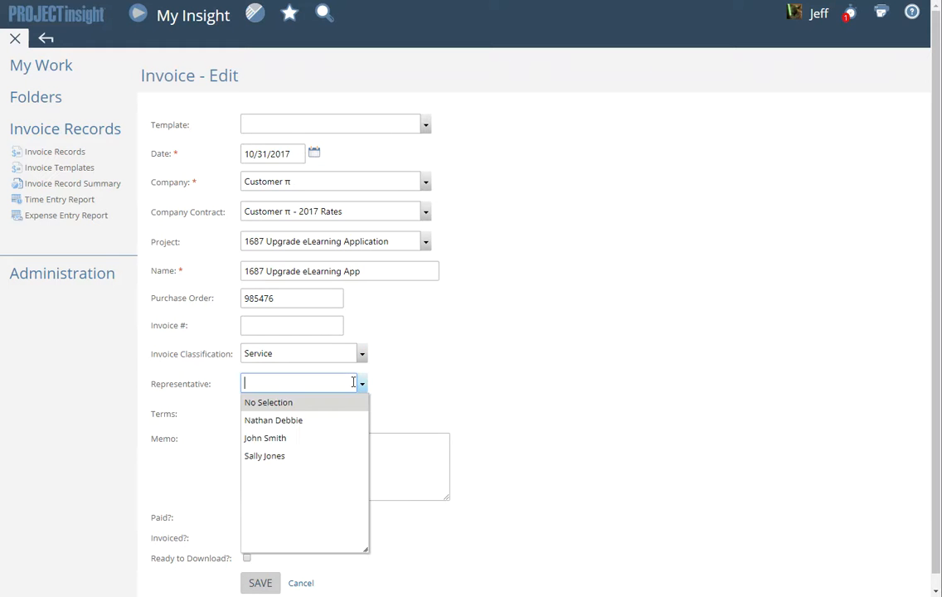
pyautogui.click(304, 423)
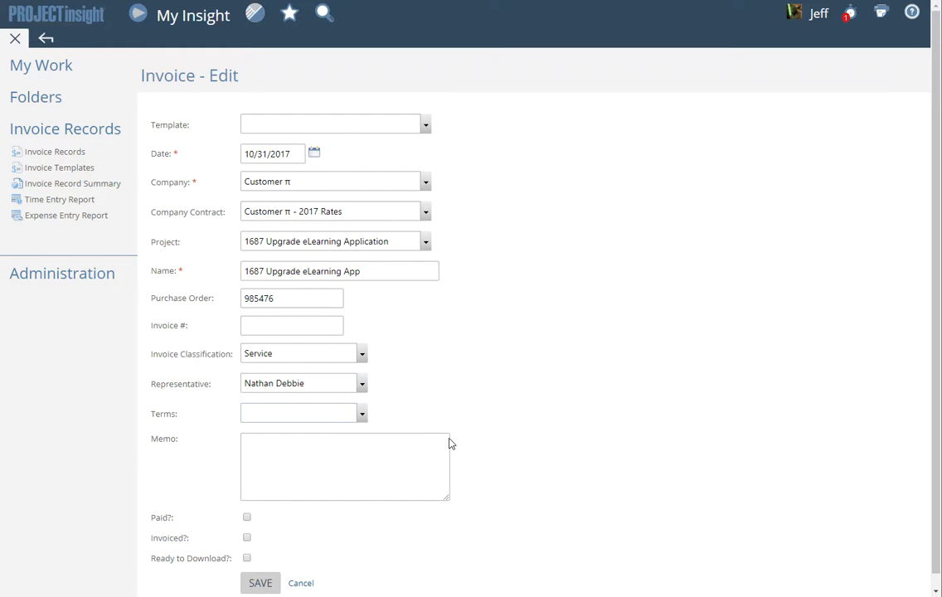
# Set the invoice terms to Net 30, mark it as ready to download and save the invoice
pyautogui.click(348, 412)
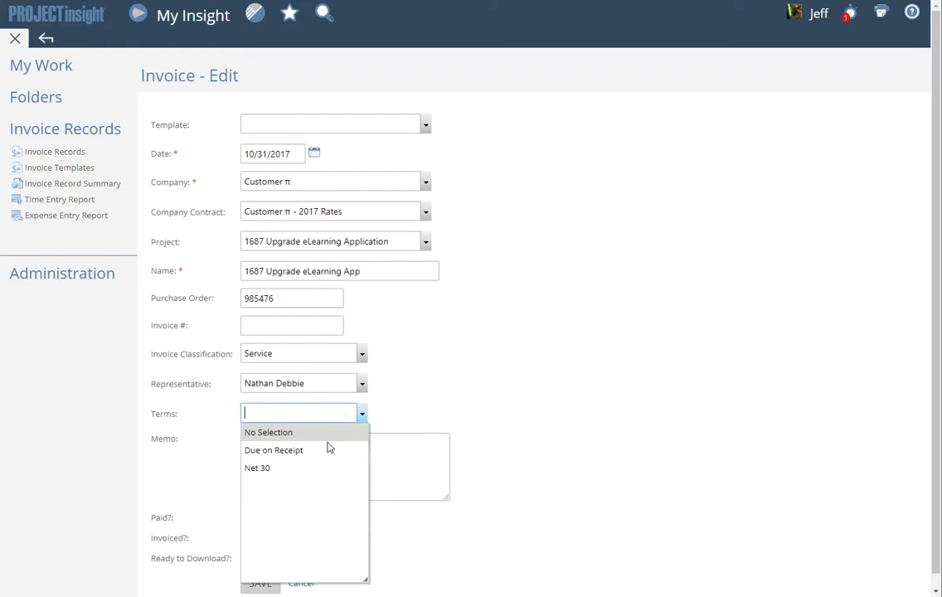
pyautogui.click(270, 471)
pyautogui.scroll(-1, 572, 412)
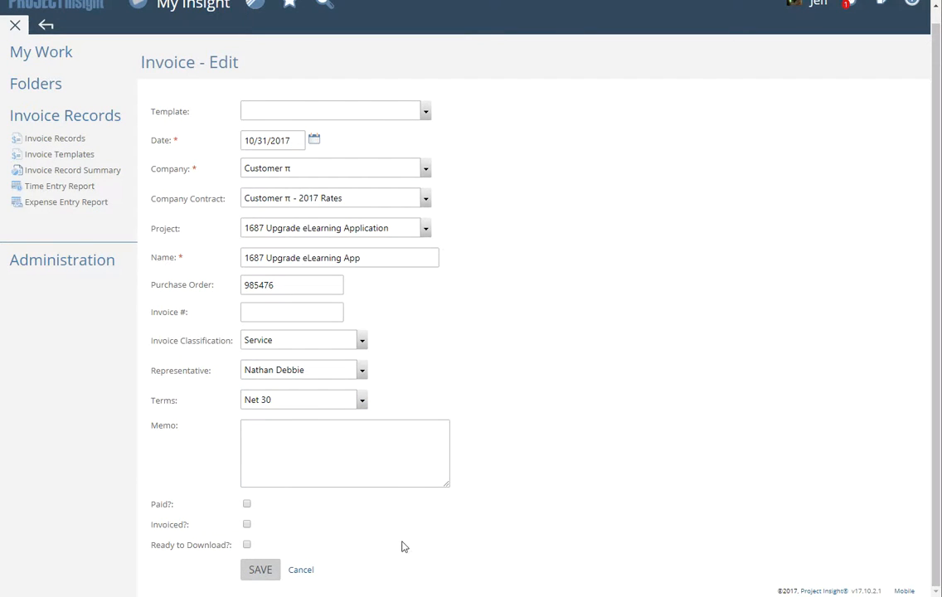
pyautogui.click(246, 545)
pyautogui.click(258, 571)
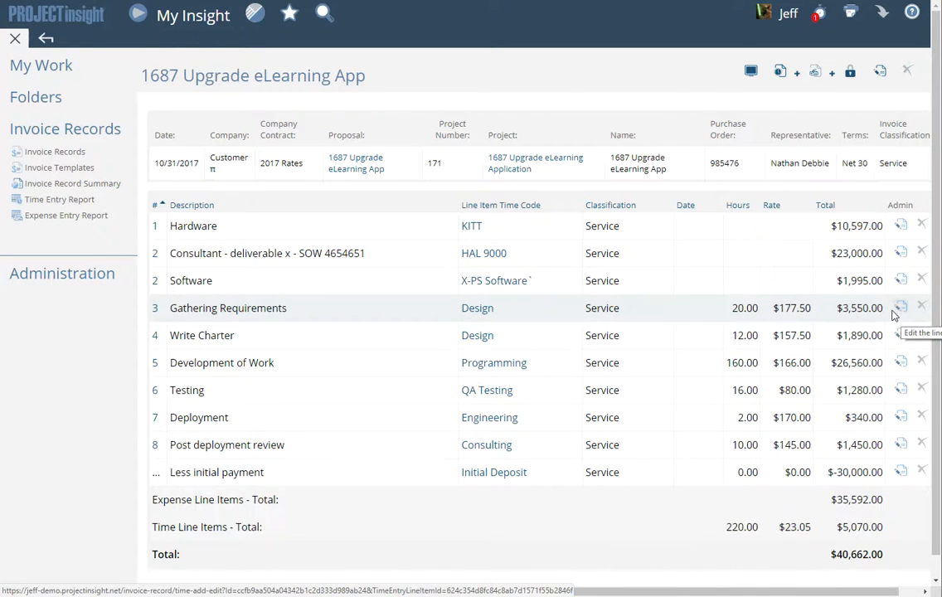
# Change the description of the Gathering Requirements line item to "Gathering Requirements with client" and save it
pyautogui.click(651, 314)
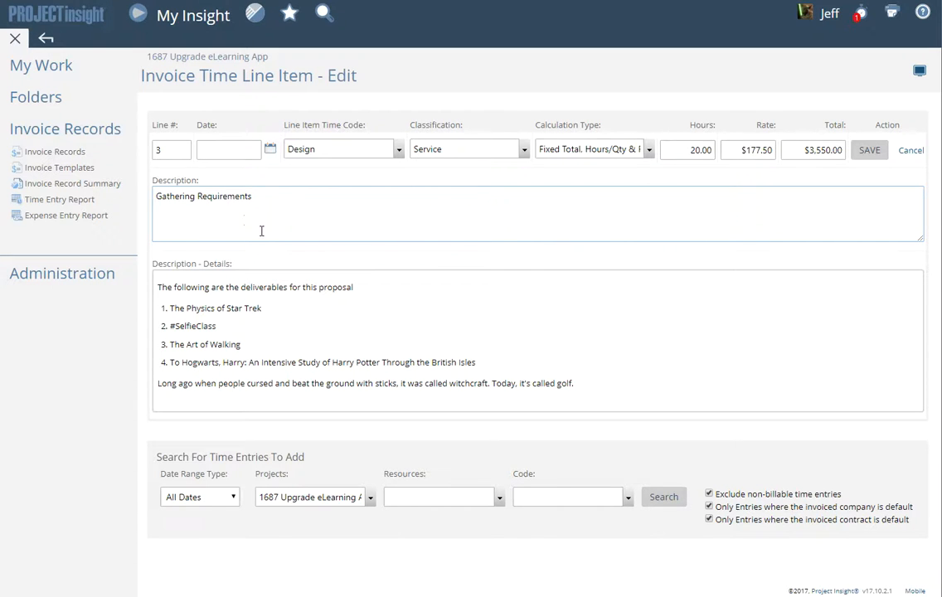
pyautogui.click(286, 197)
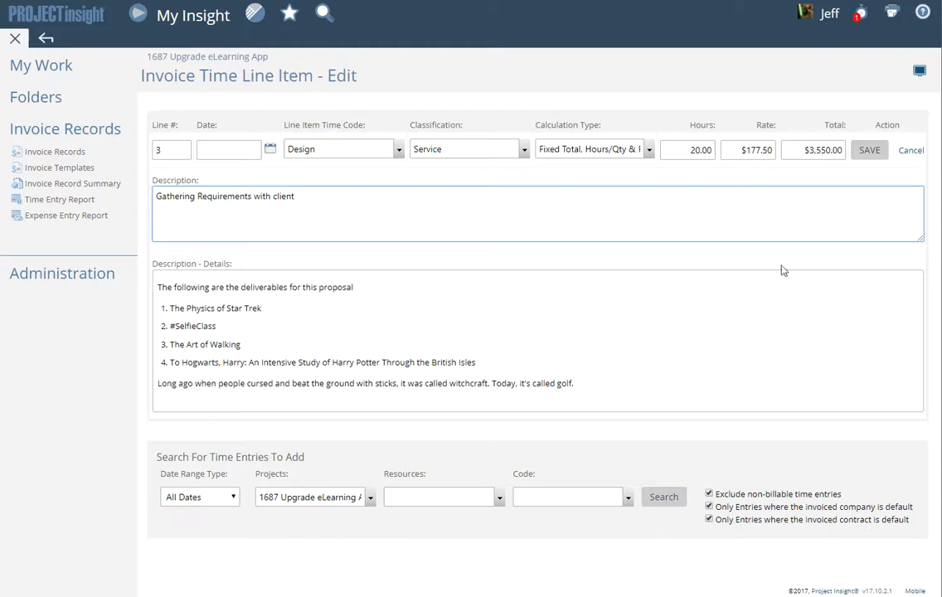
pyautogui.click(870, 153)
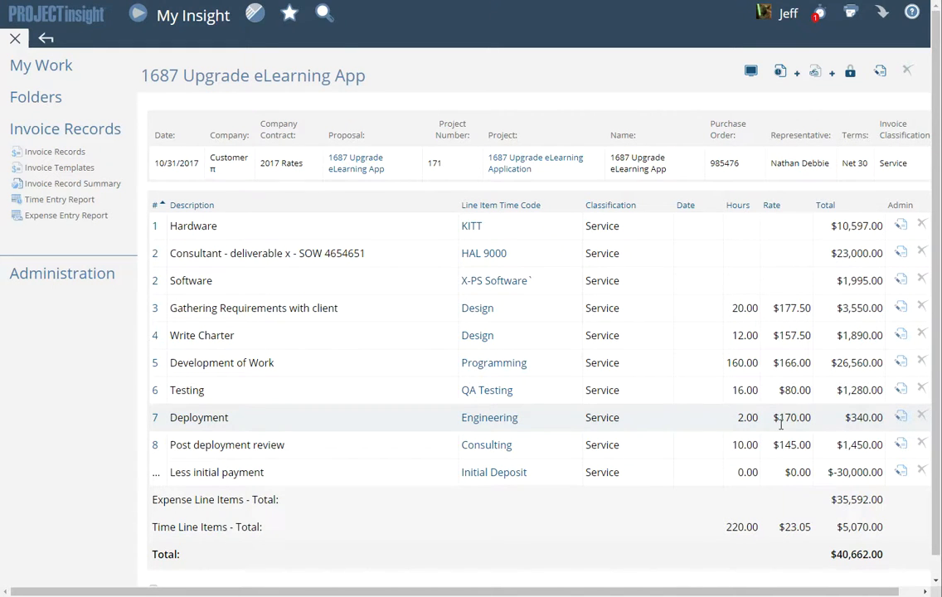
# Set the Deployment line item's calculation type to Fixed Total with a total of $500.00 and save it
pyautogui.click(900, 420)
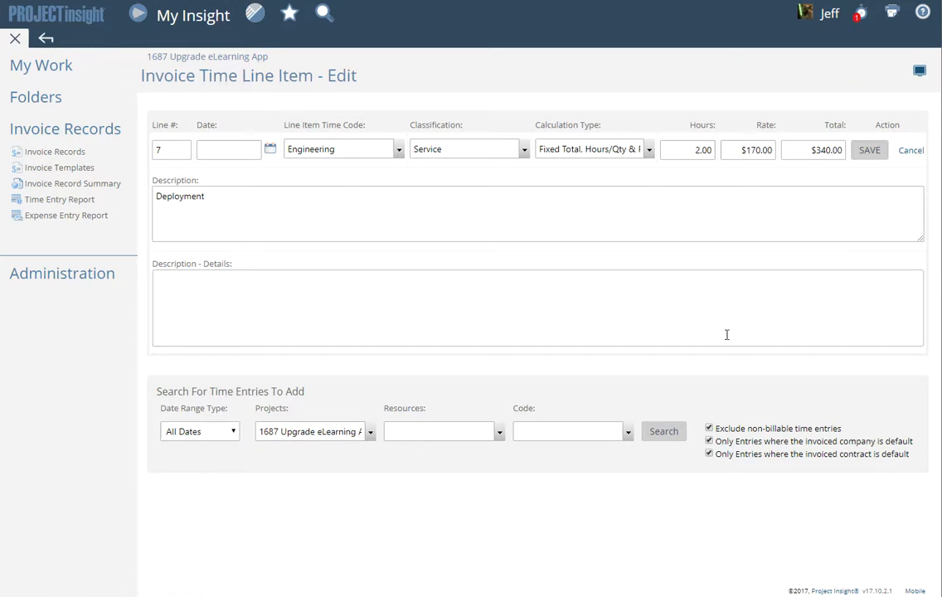
pyautogui.click(649, 151)
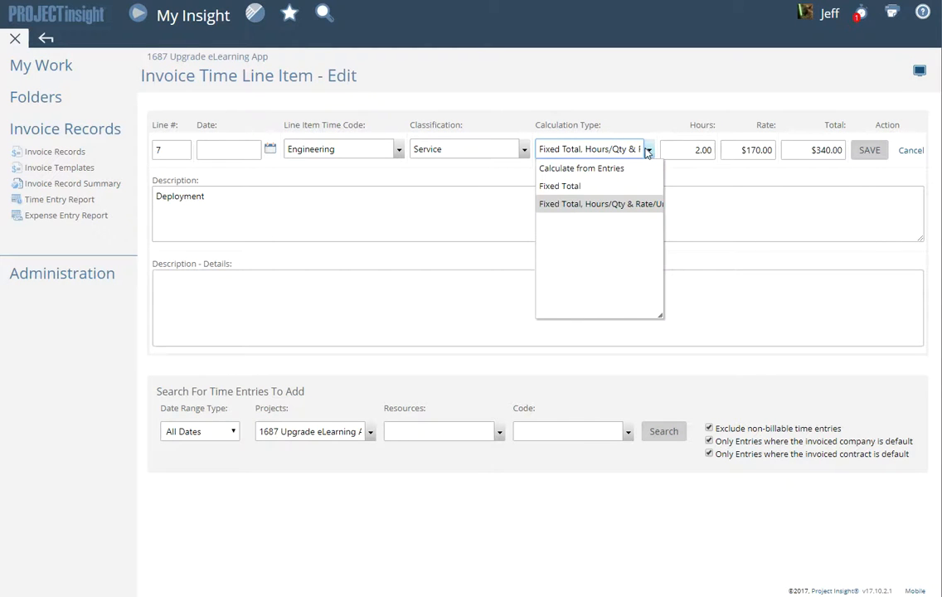
pyautogui.click(556, 187)
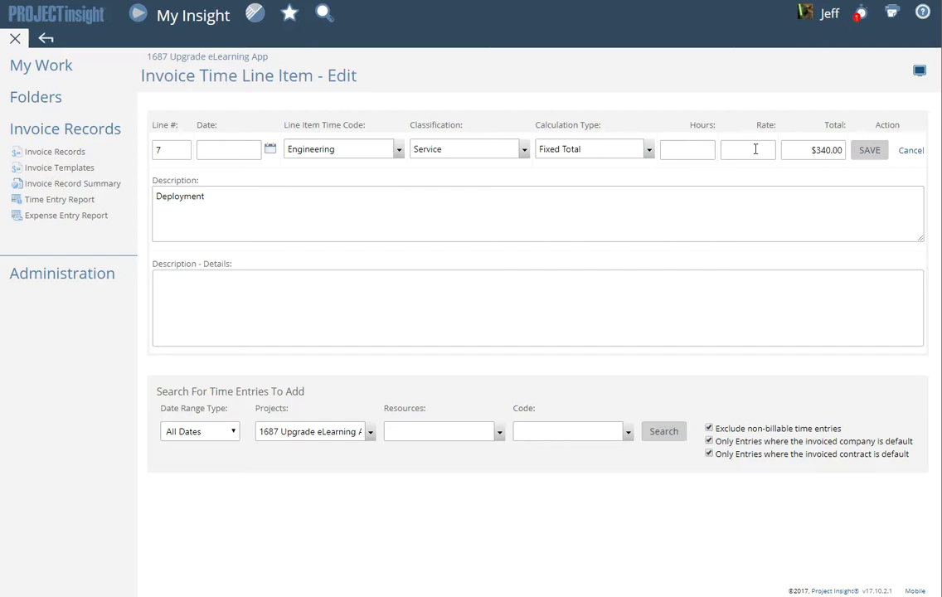
pyautogui.click(804, 149)
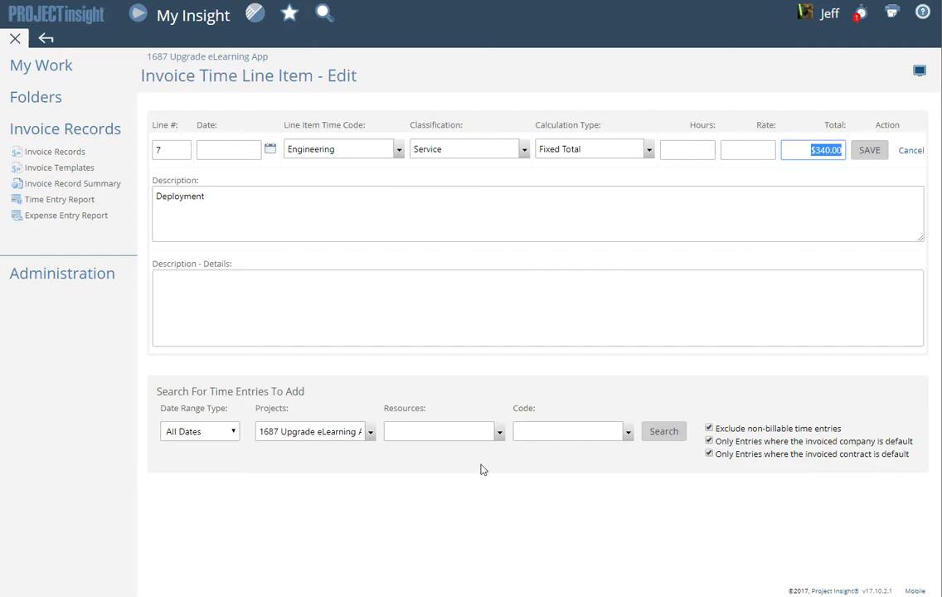
pyautogui.write('500')
pyautogui.press('Tab')
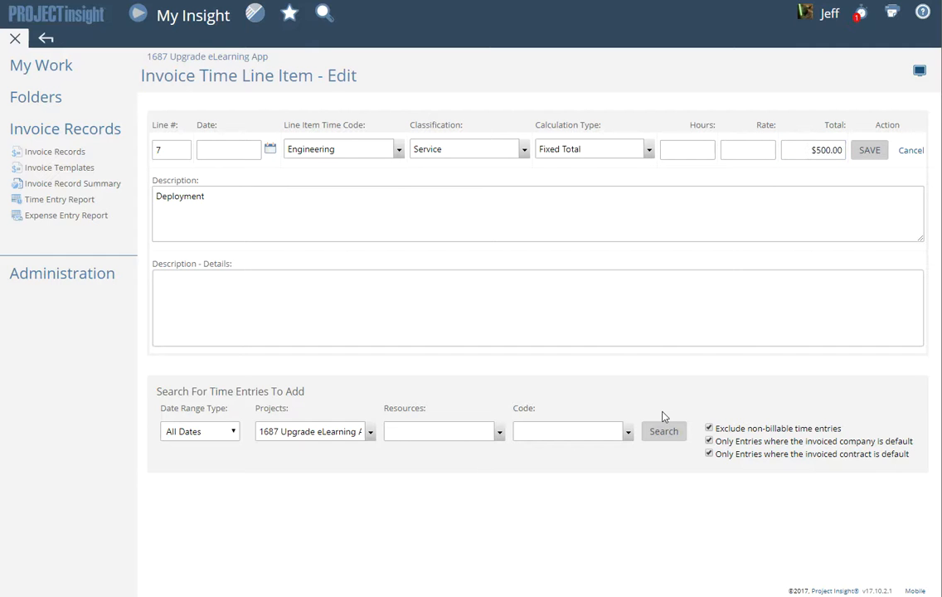
pyautogui.click(868, 162)
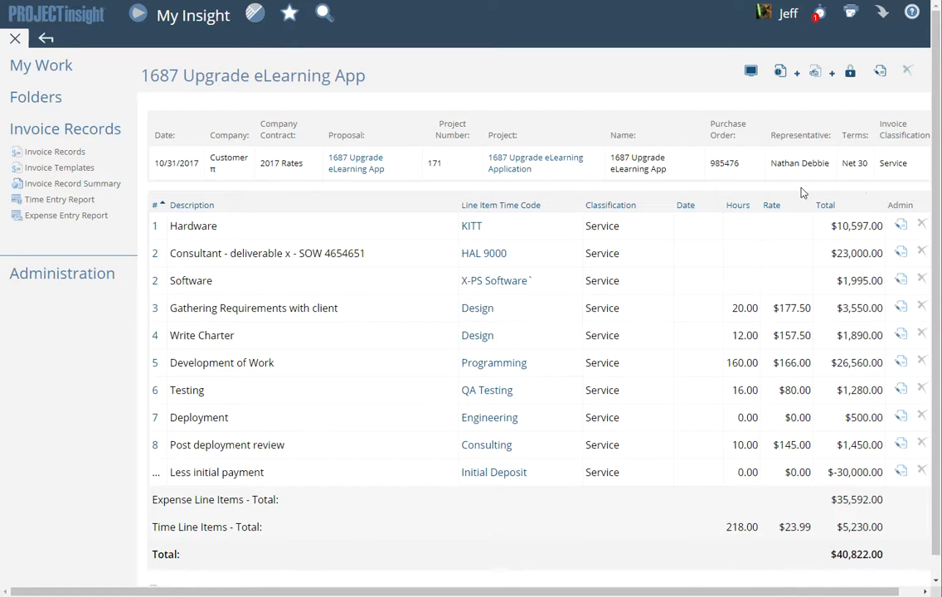
# Back in the Month End Billing Report, mark Progress billing 10/2017 and Initial Invoice as download ready and refresh the report
pyautogui.click(46, 38)
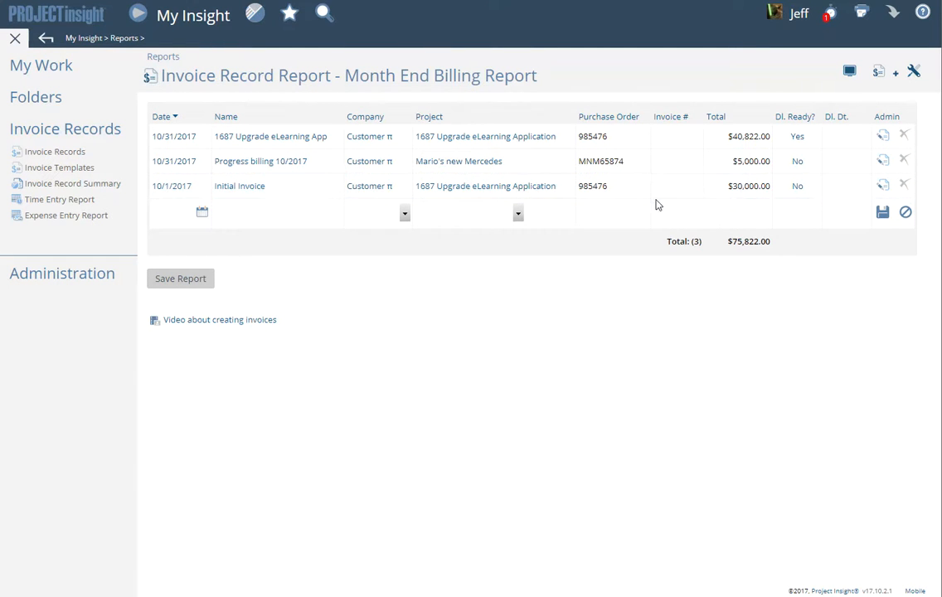
pyautogui.click(799, 163)
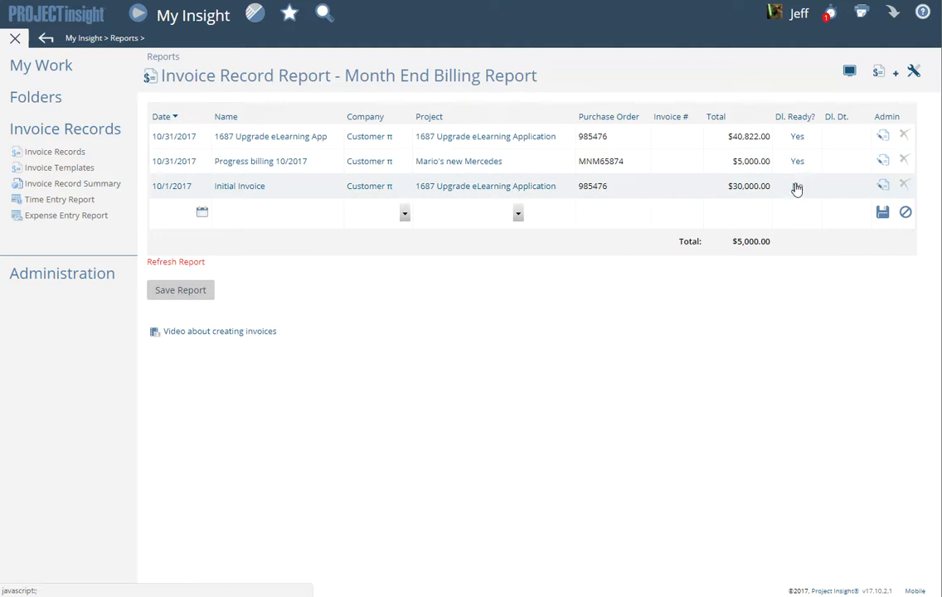
pyautogui.click(799, 189)
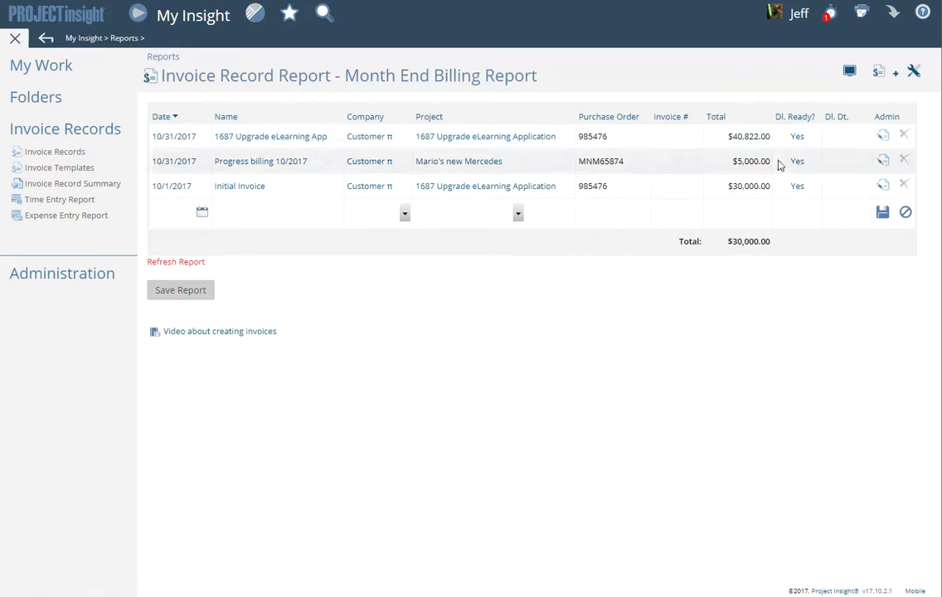
pyautogui.click(178, 262)
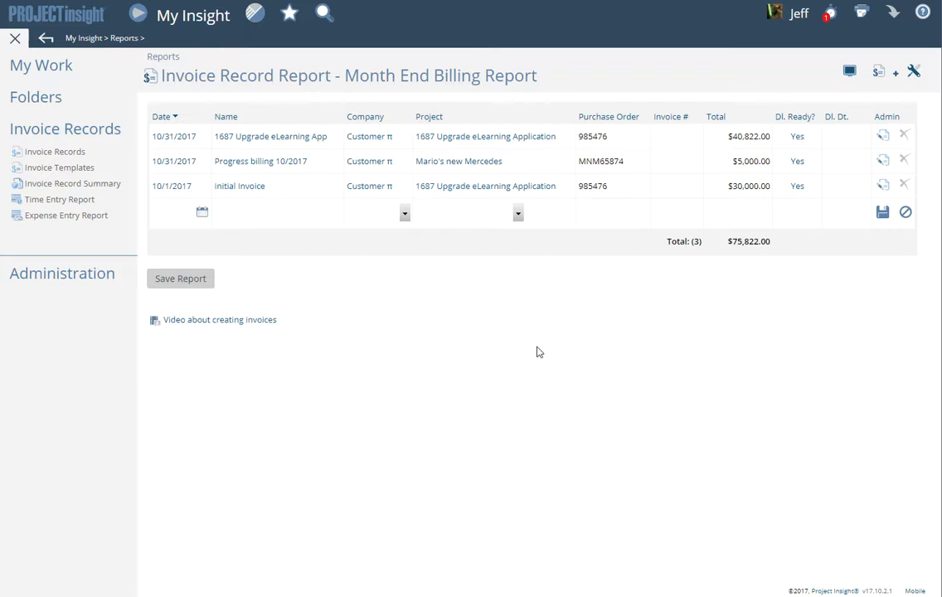